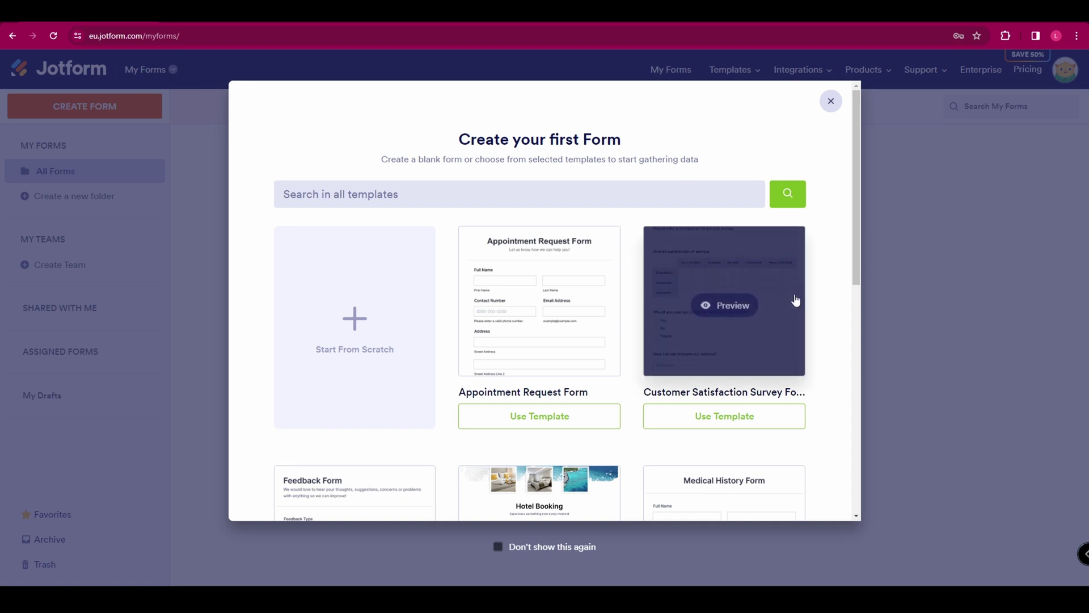
scroll(826, 310, down, 3)
scroll(852, 320, down, 3)
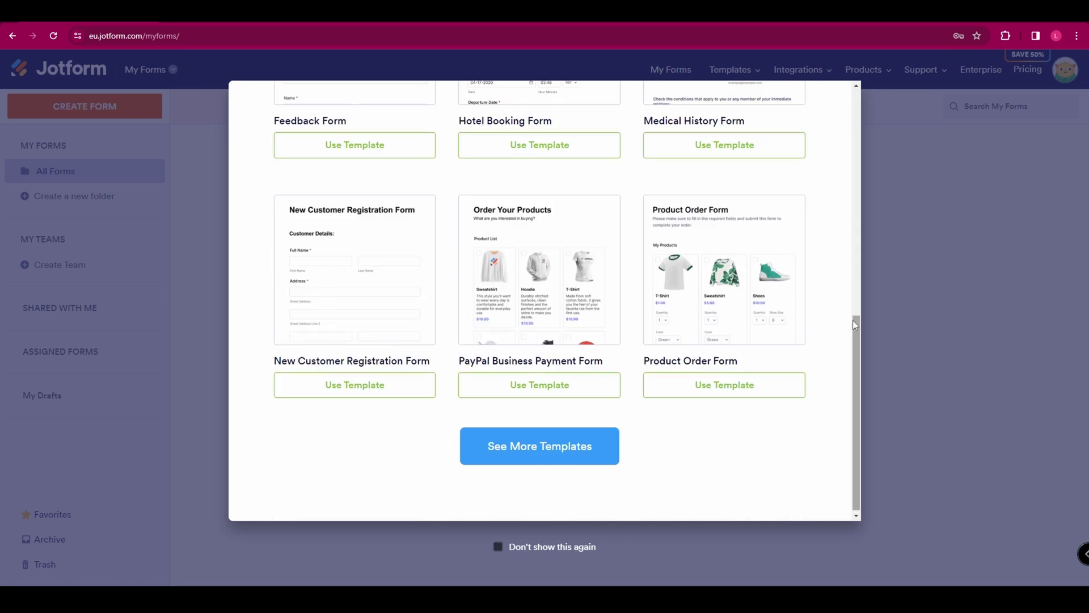
Browse the template gallery's sort and layout filters, then preview and use the Feedback Form template
click(558, 443)
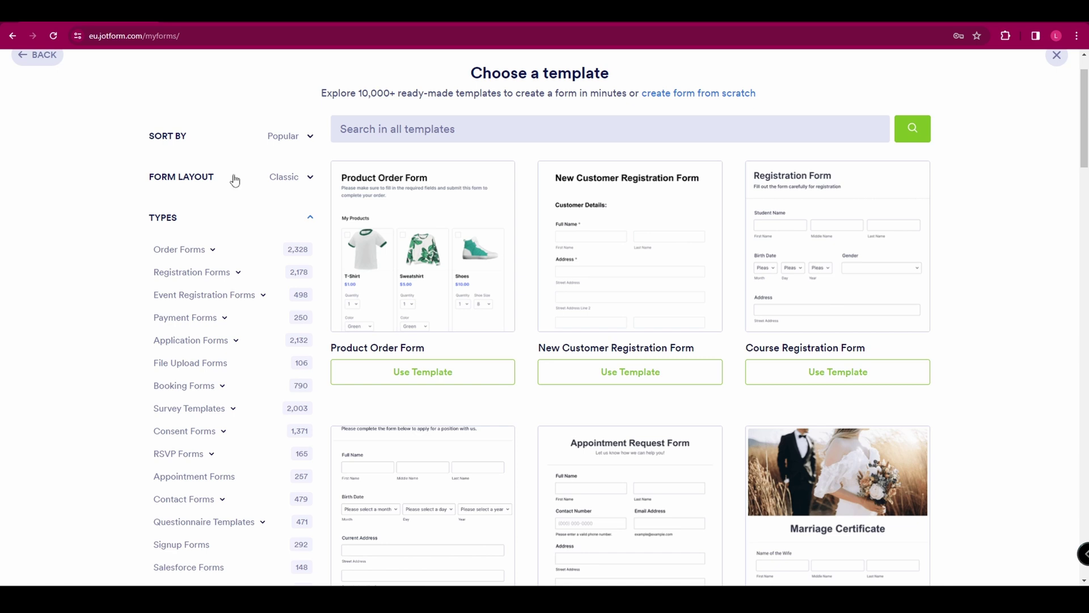
click(200, 140)
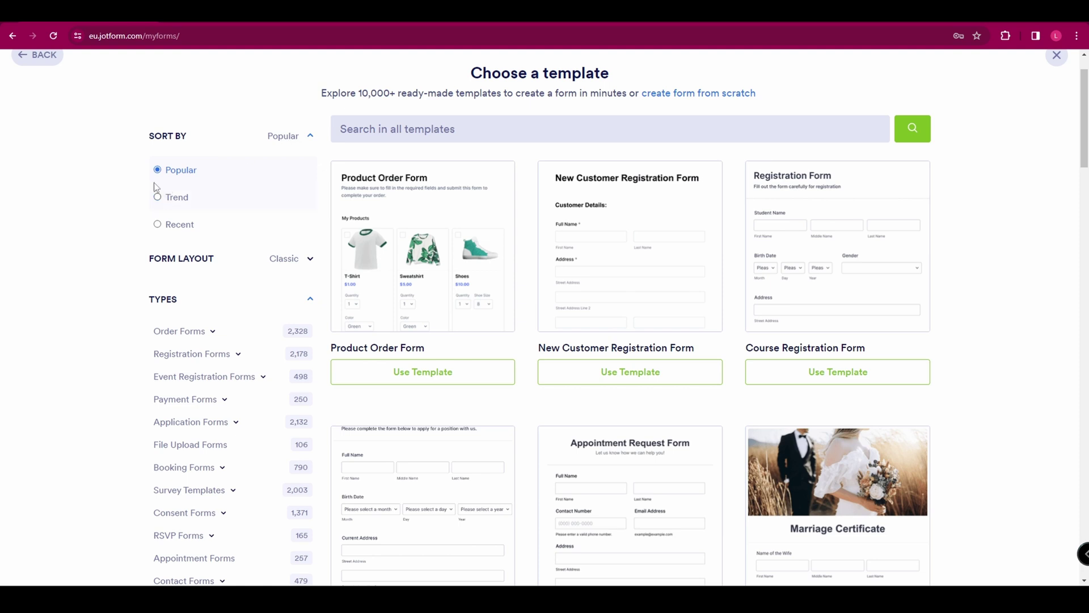
scroll(175, 213, down, 2)
click(190, 148)
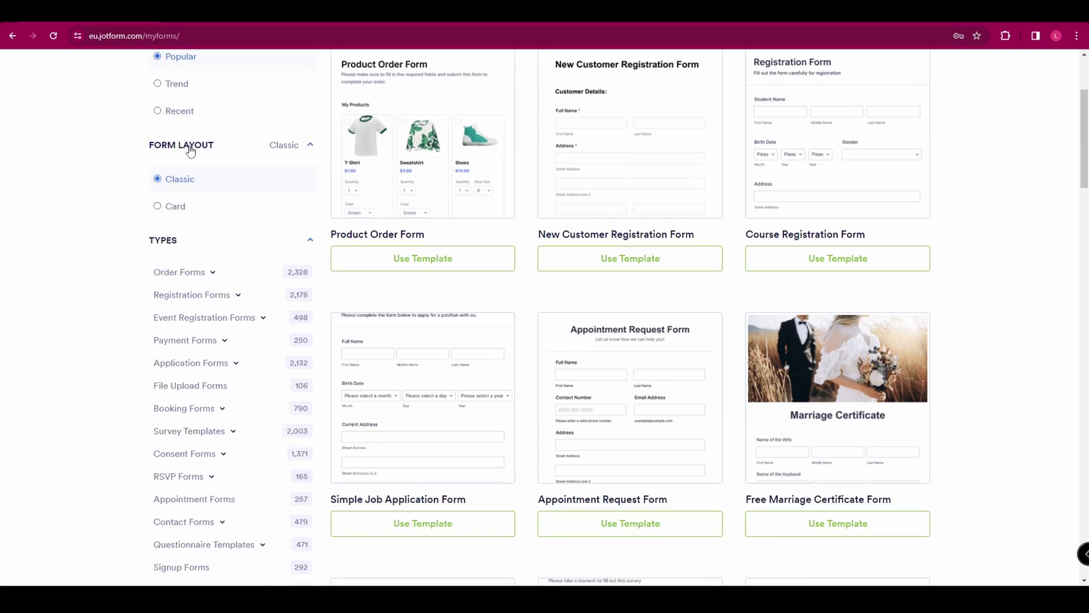
click(179, 207)
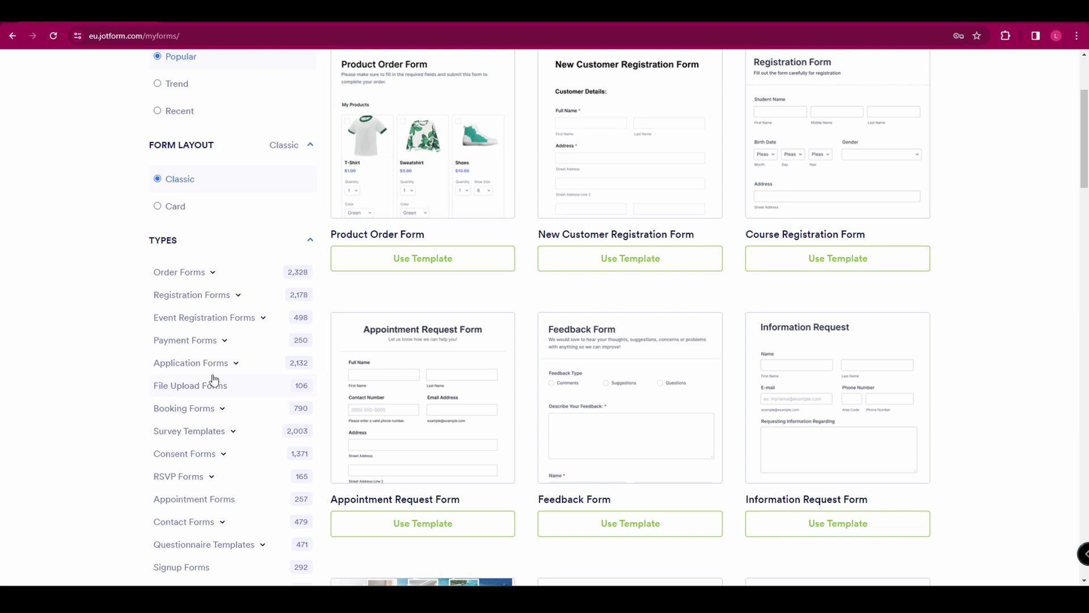
scroll(224, 382, down, 1)
scroll(234, 391, down, 2)
scroll(234, 391, down, 2)
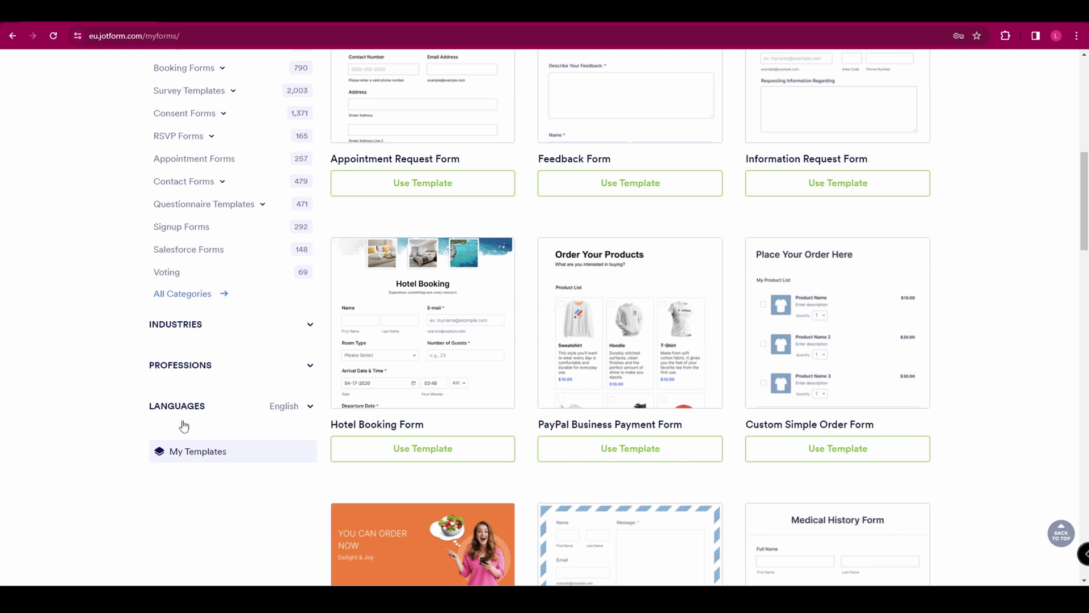
scroll(247, 422, up, 8)
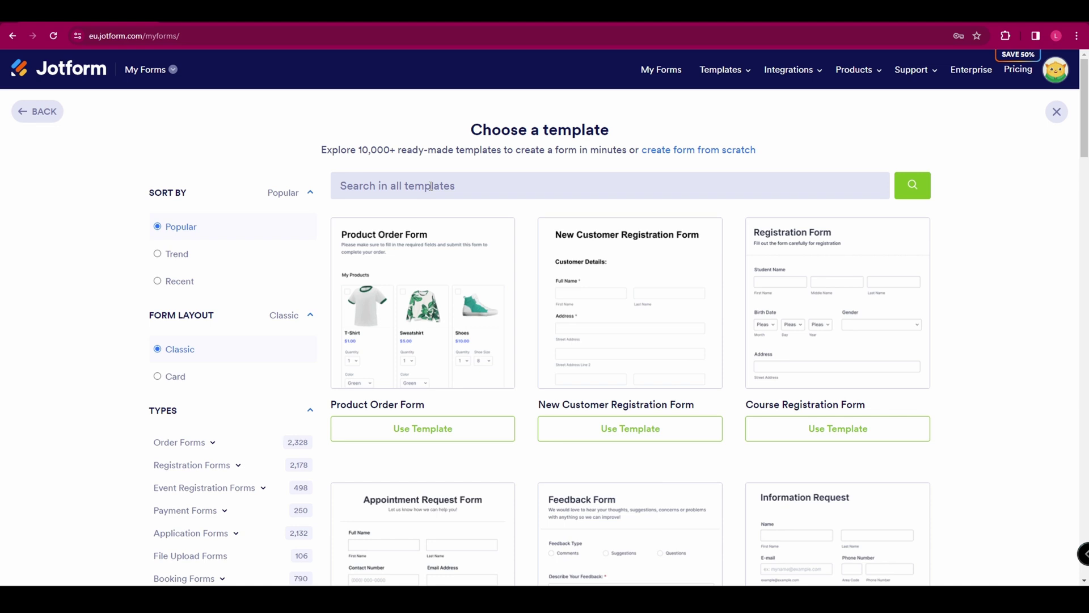
scroll(1047, 327, down, 3)
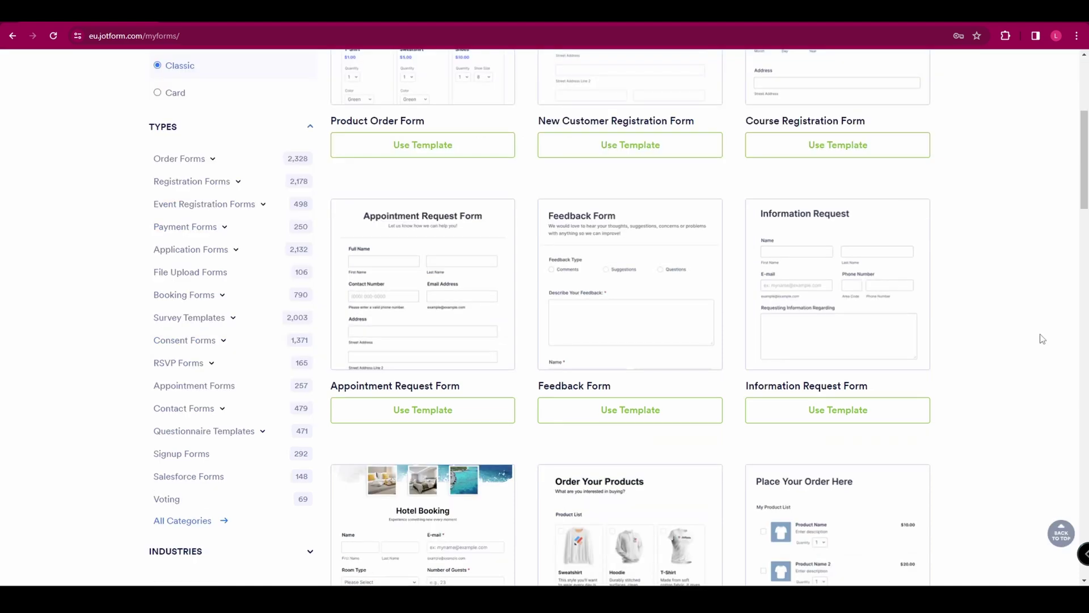
scroll(1041, 338, up, 1)
scroll(1034, 324, down, 1)
scroll(1030, 306, down, 1)
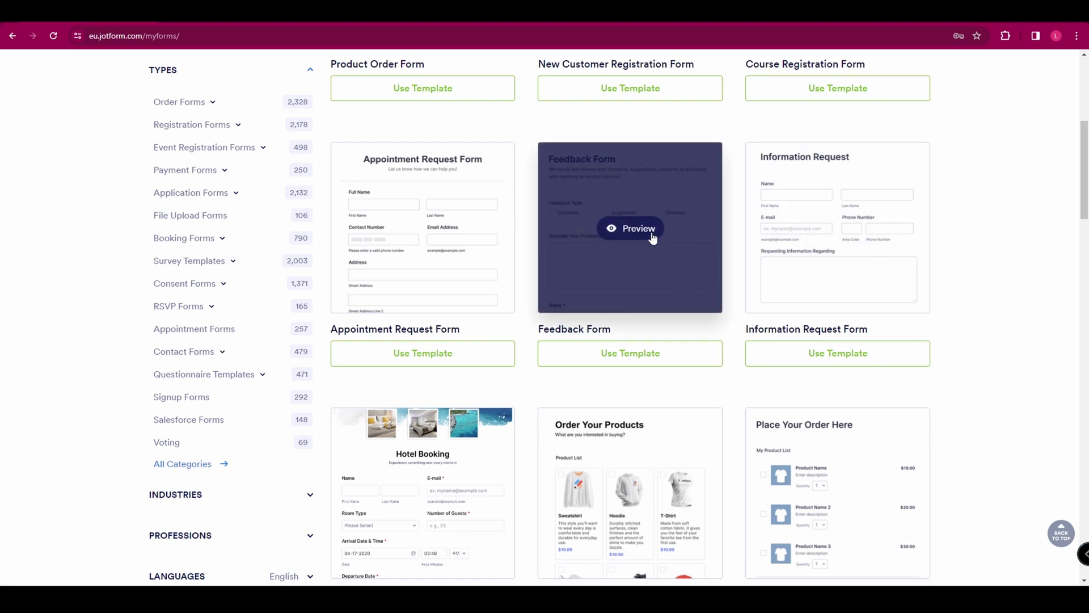
click(626, 232)
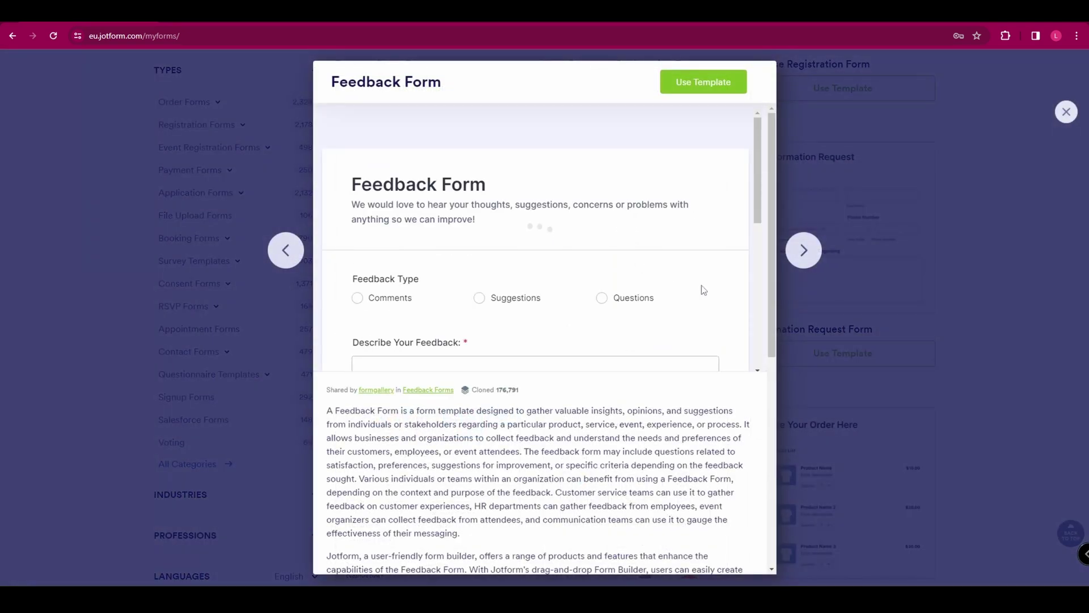
scroll(639, 270, down, 1)
scroll(639, 271, down, 1)
scroll(639, 269, down, 1)
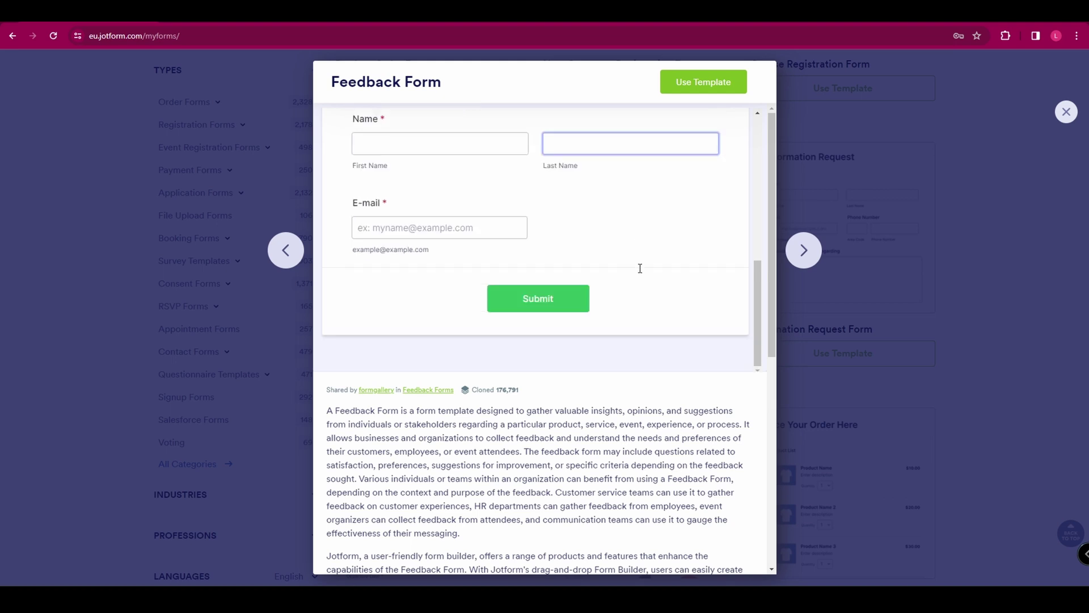
scroll(644, 269, down, 1)
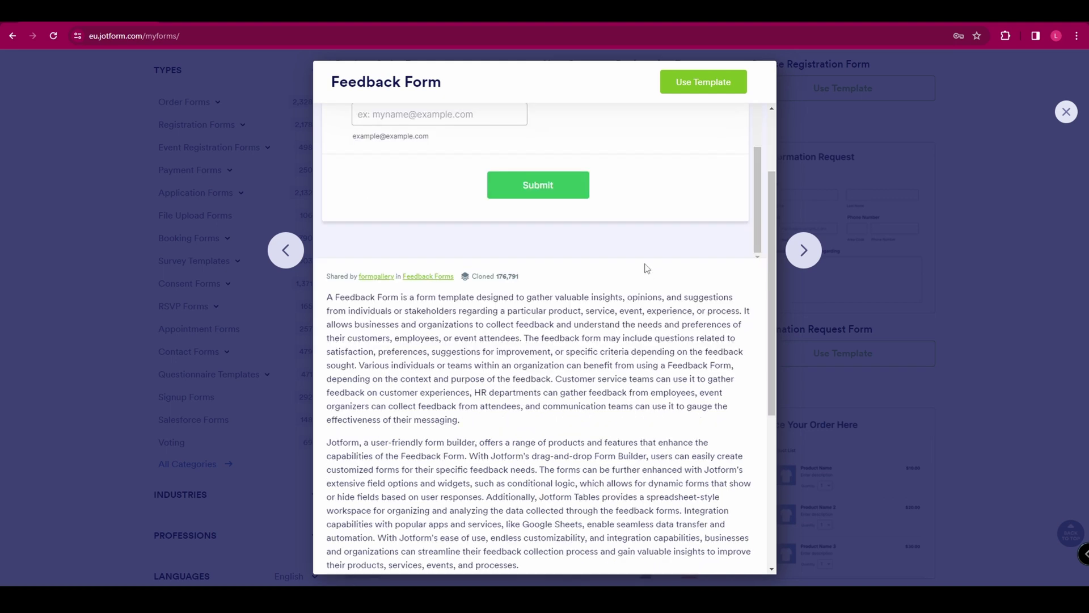
click(692, 85)
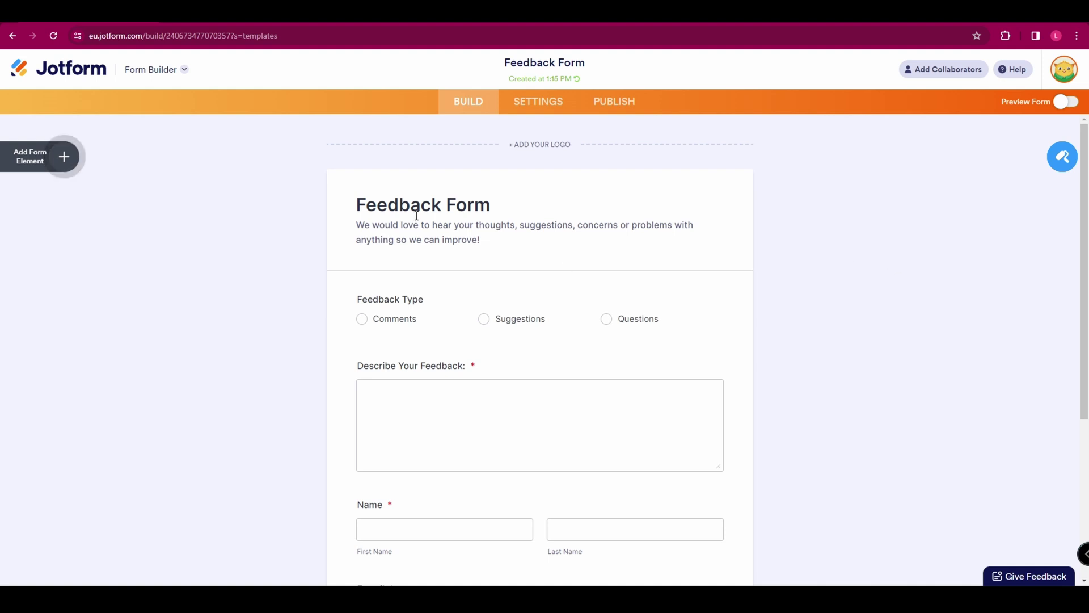
Reorder questions to Describe Your Feedback, then Name, then Feedback Type
click(471, 229)
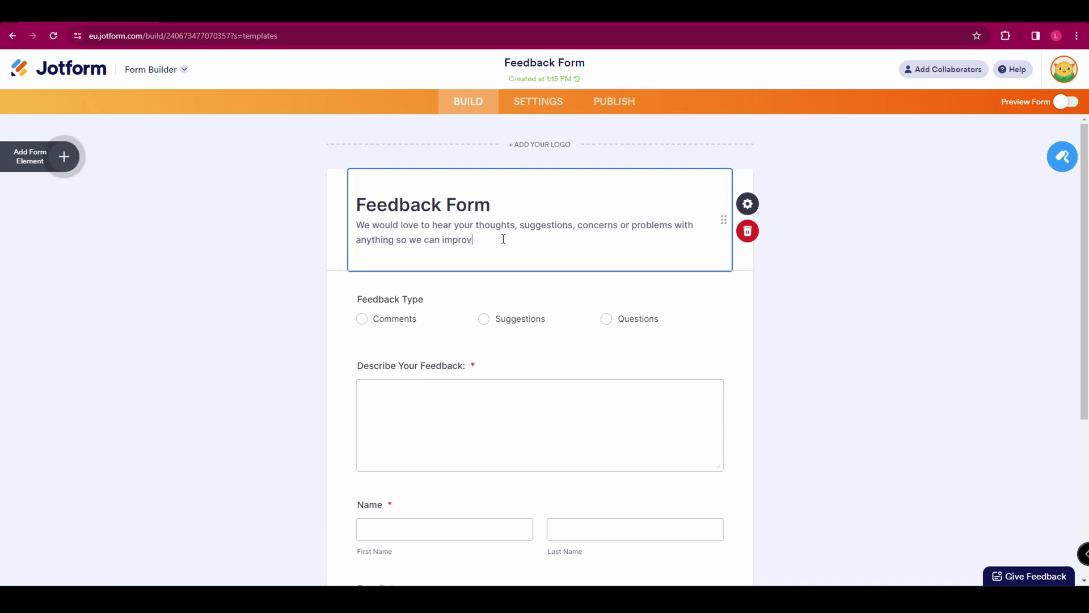
click(408, 318)
click(517, 320)
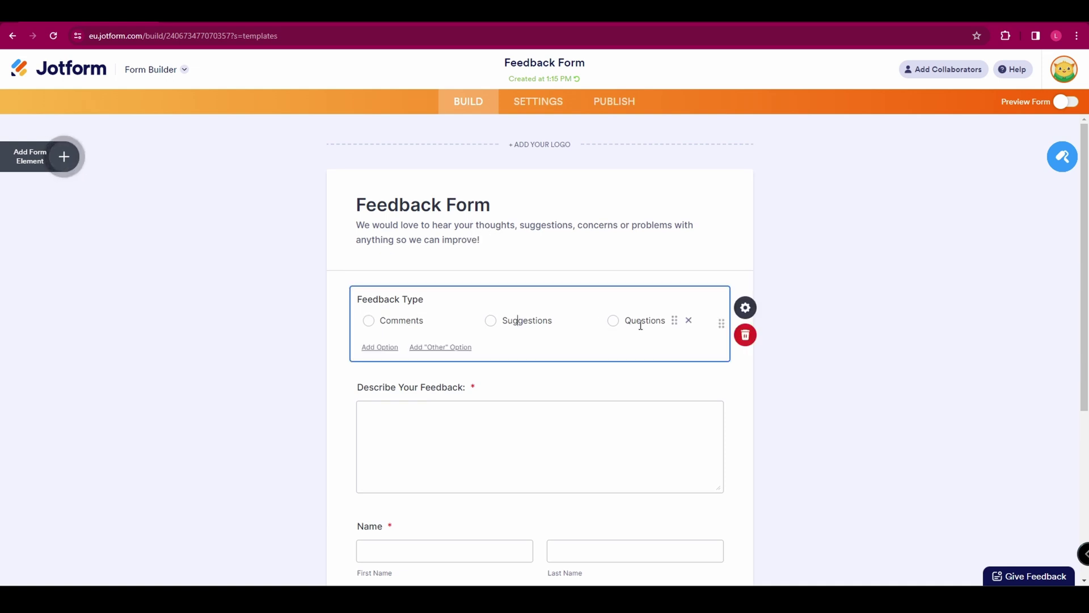
scroll(642, 324, down, 2)
click(542, 509)
scroll(652, 425, down, 2)
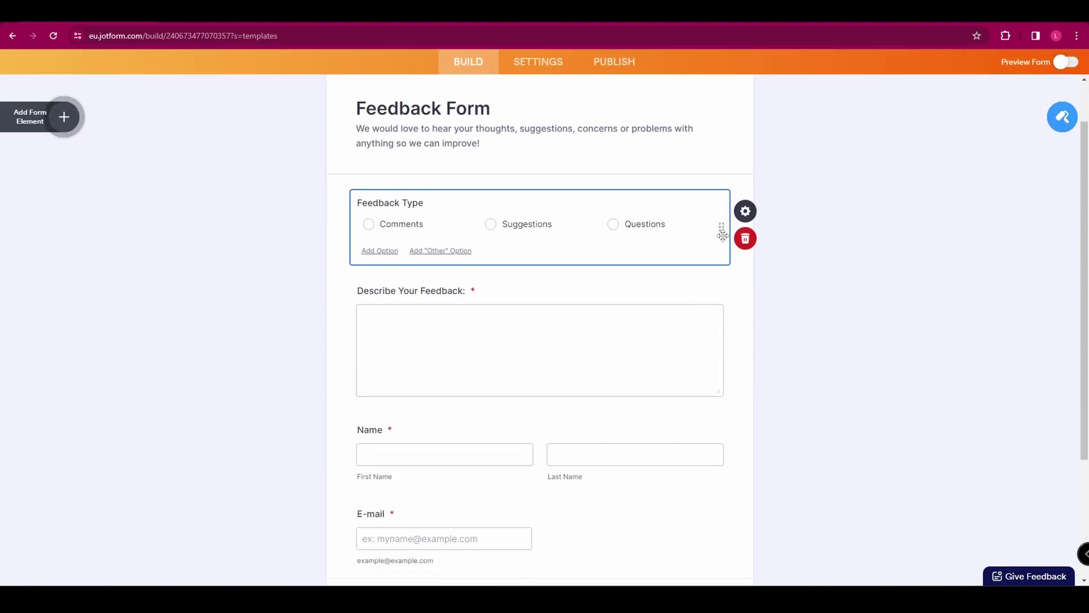
drag(723, 226, 722, 363)
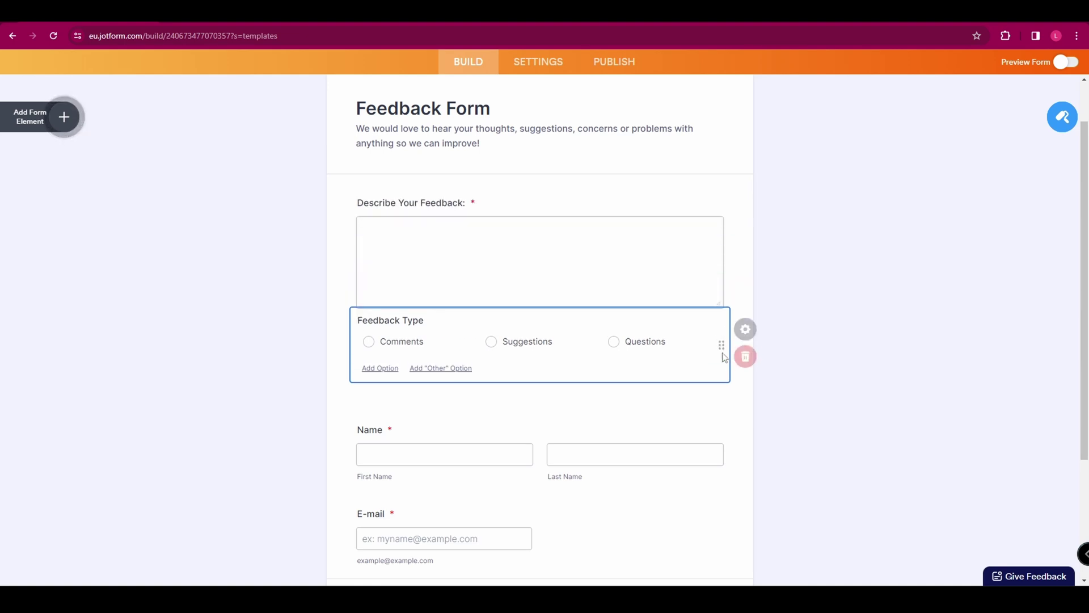
mouse_move(720, 454)
mouse_down()
mouse_move(708, 188)
mouse_move(721, 362)
mouse_move(722, 183)
mouse_up()
View the logo settings, including the web-address option, then close them
click(526, 147)
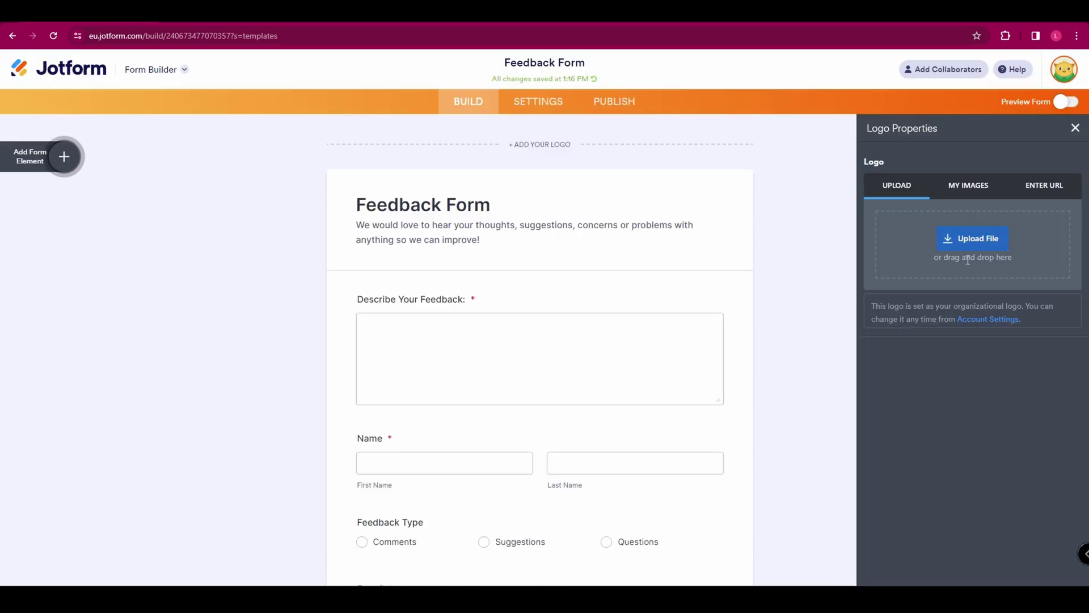
click(1056, 185)
click(1075, 128)
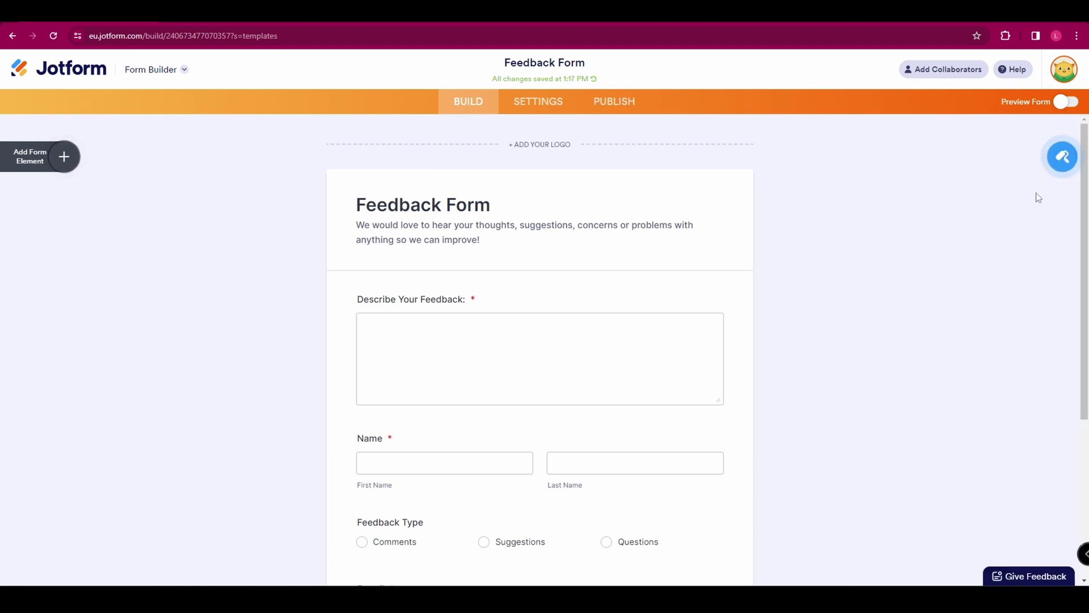
Apply the purple galaxy theme from the Form Designer's ready-made themes
click(1063, 157)
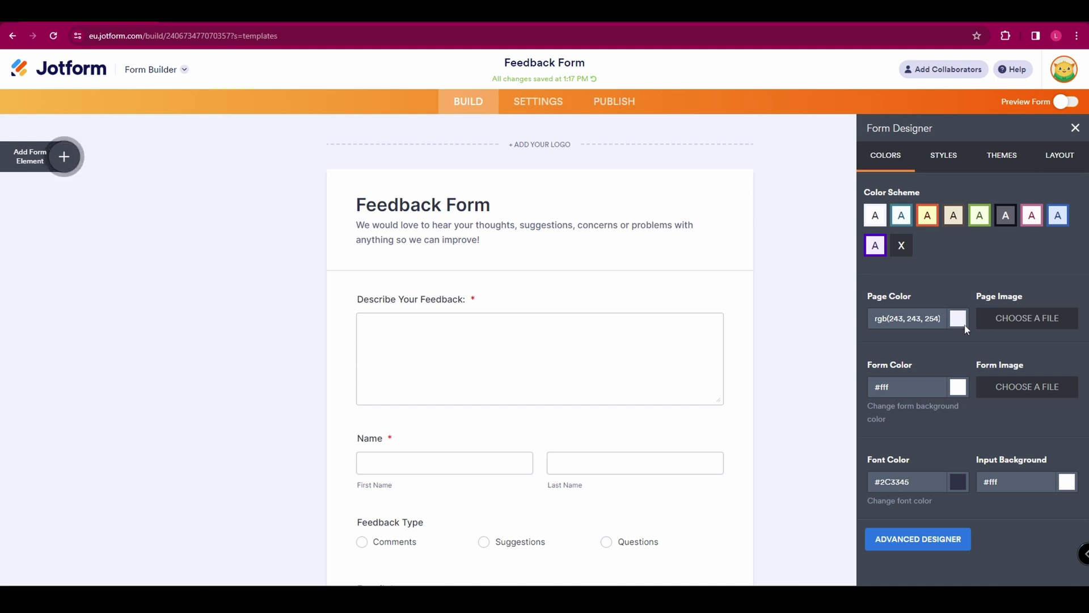
click(943, 155)
scroll(953, 324, down, 2)
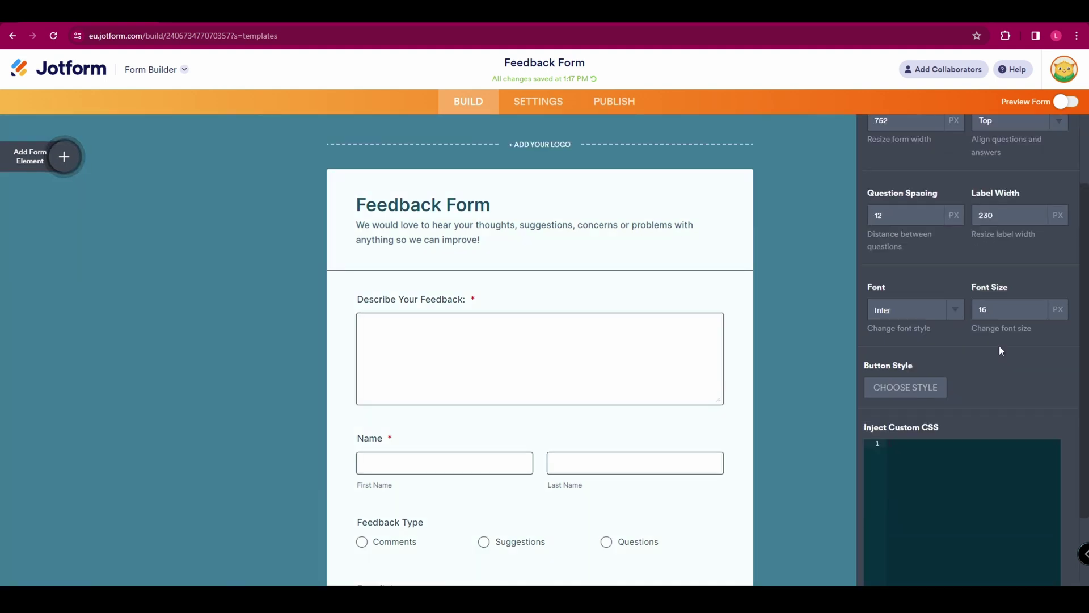
click(1002, 155)
click(1052, 266)
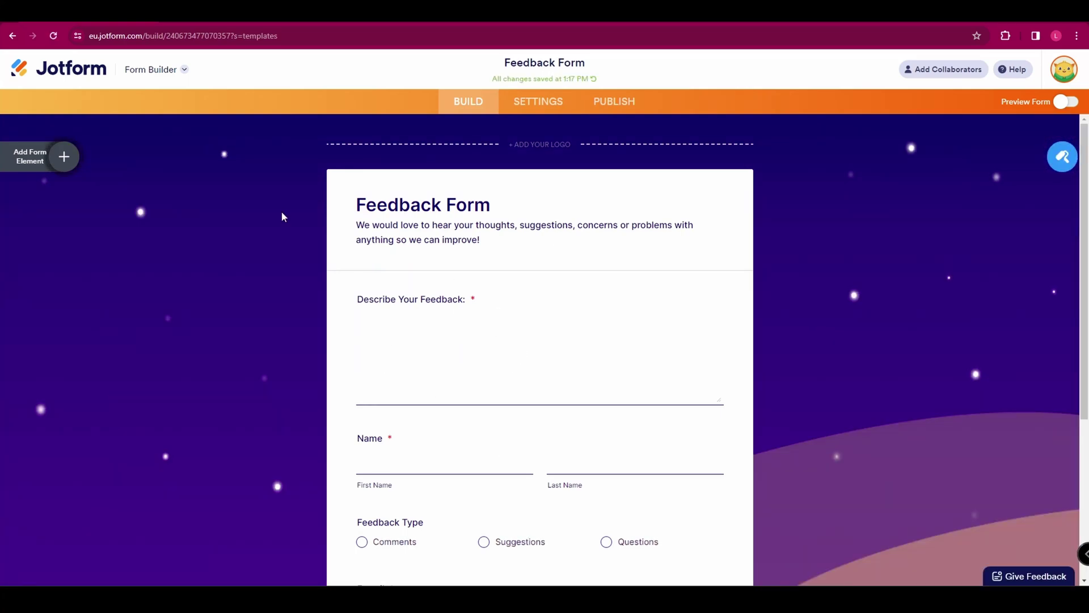
Drag an Address field from the element list onto the form above Name
click(64, 157)
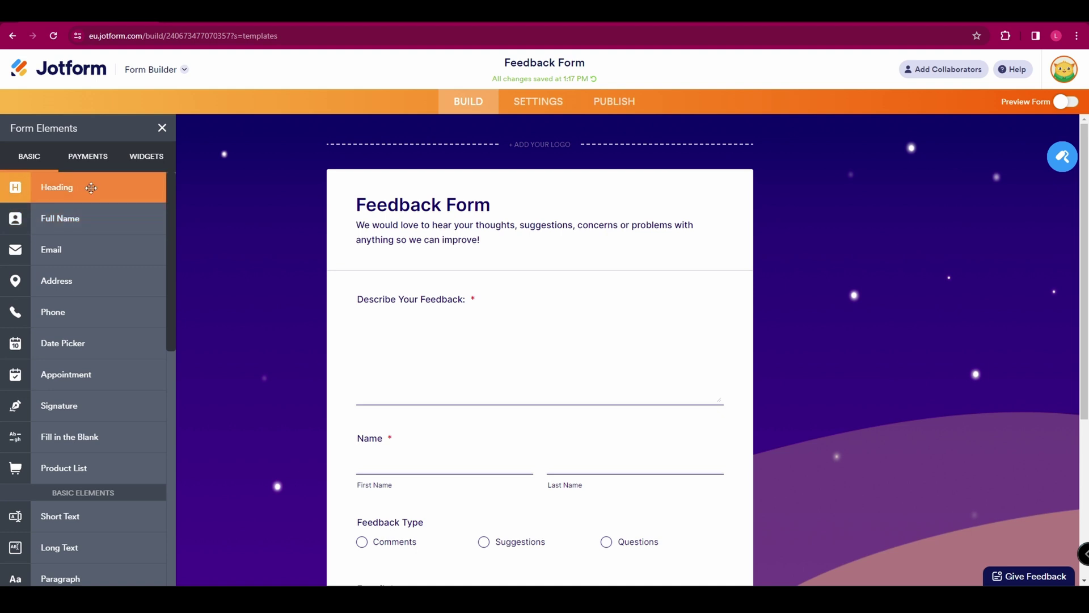
drag(76, 281, 416, 445)
scroll(484, 445, down, 3)
click(484, 445)
scroll(76, 281, down, 3)
scroll(75, 392, down, 2)
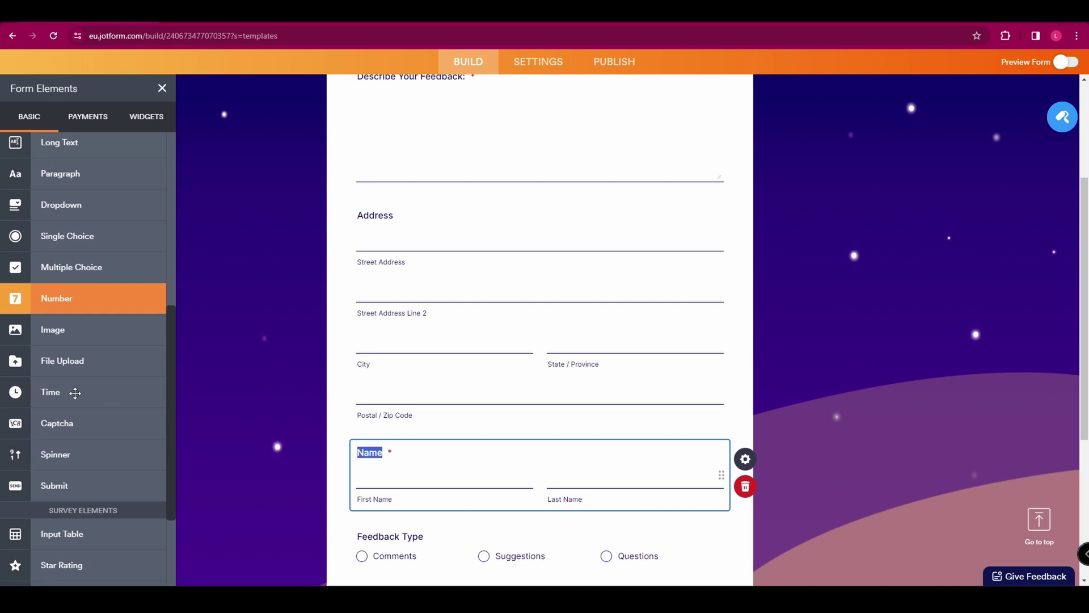
scroll(75, 393, down, 1)
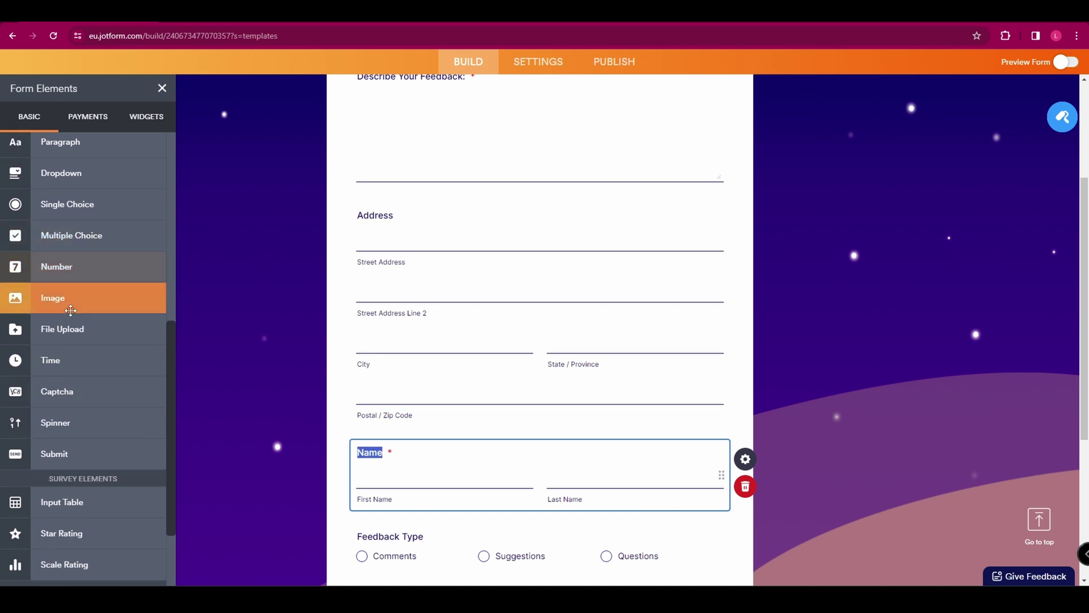
scroll(60, 300, up, 2)
scroll(60, 300, up, 2)
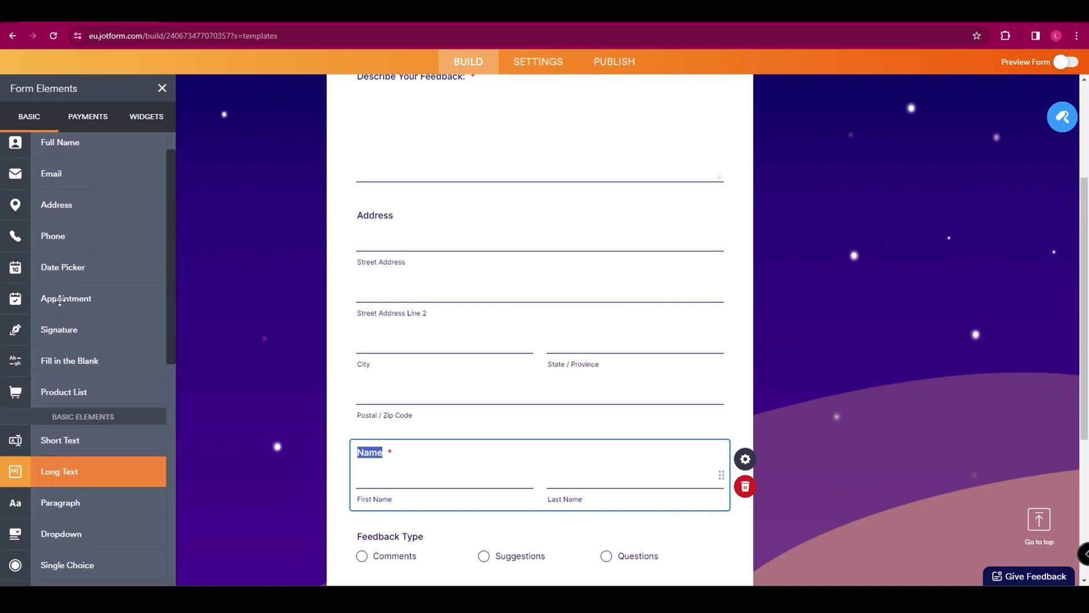
scroll(77, 255, up, 1)
Browse the payment and widget element lists, then close the Form Elements panel
click(88, 117)
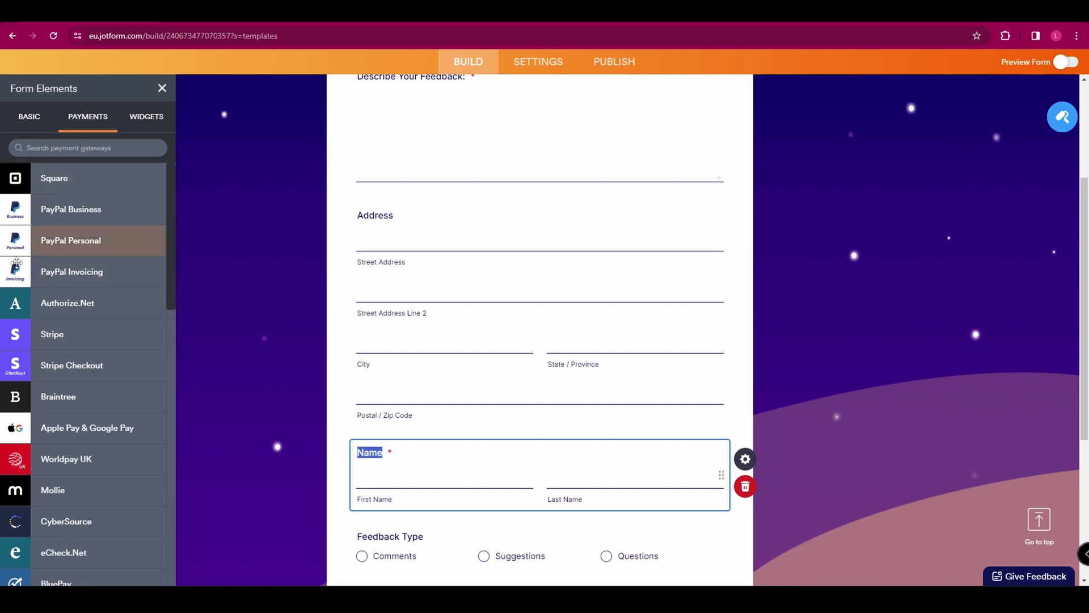
click(127, 122)
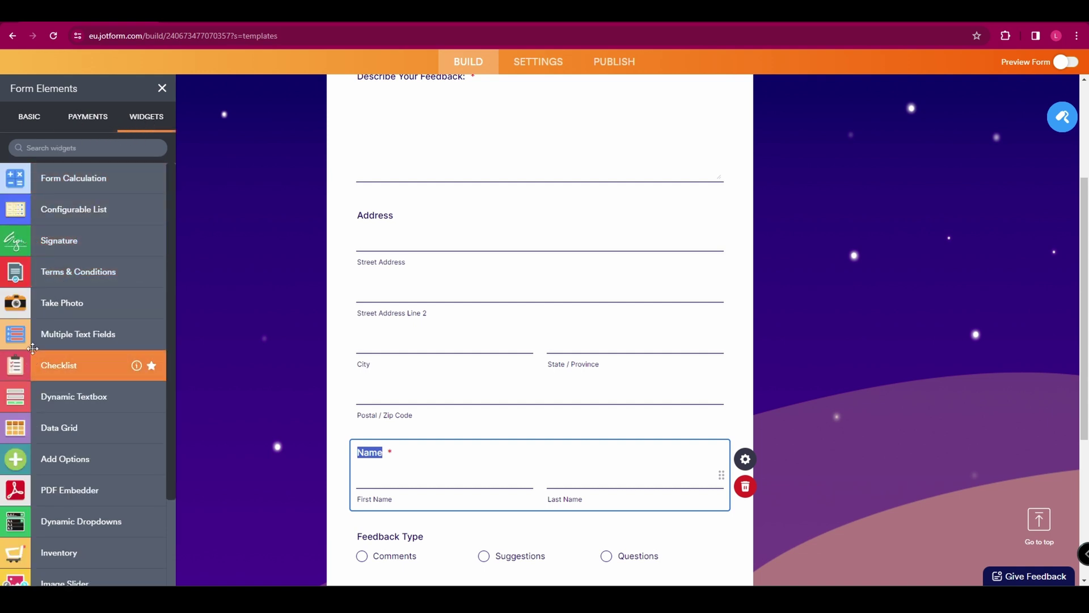
scroll(292, 362, up, 5)
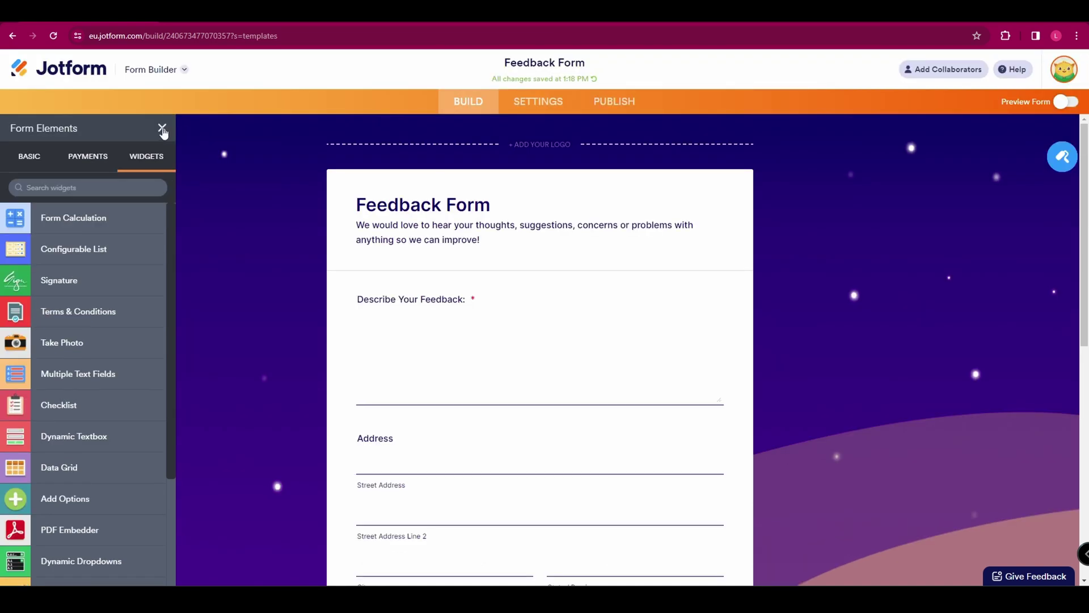
click(162, 129)
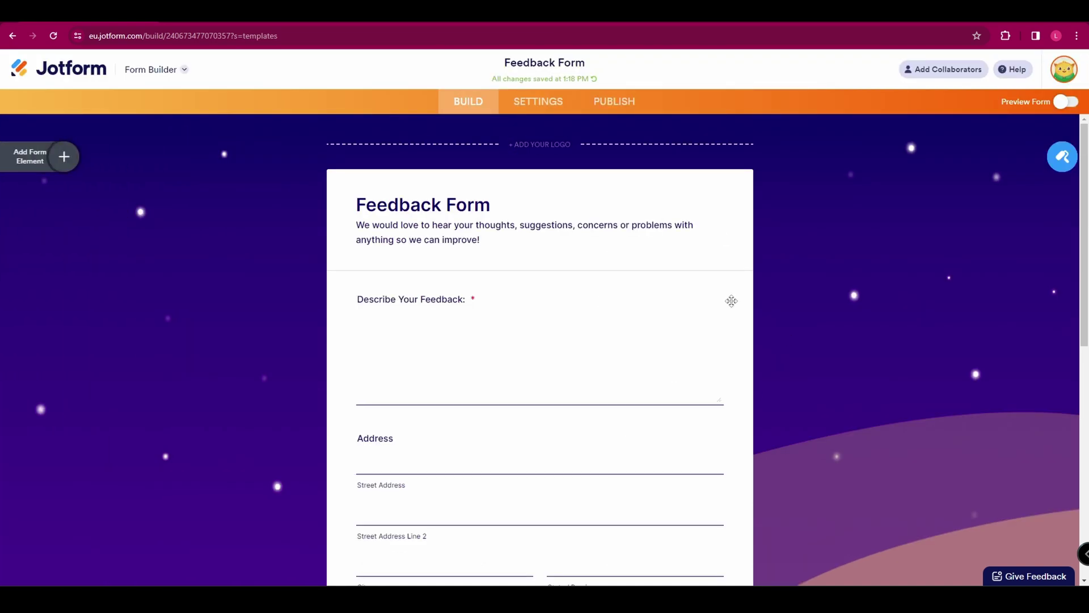
Review Emails and Conditions settings, then set the Thank You Page to redirect externally
click(550, 104)
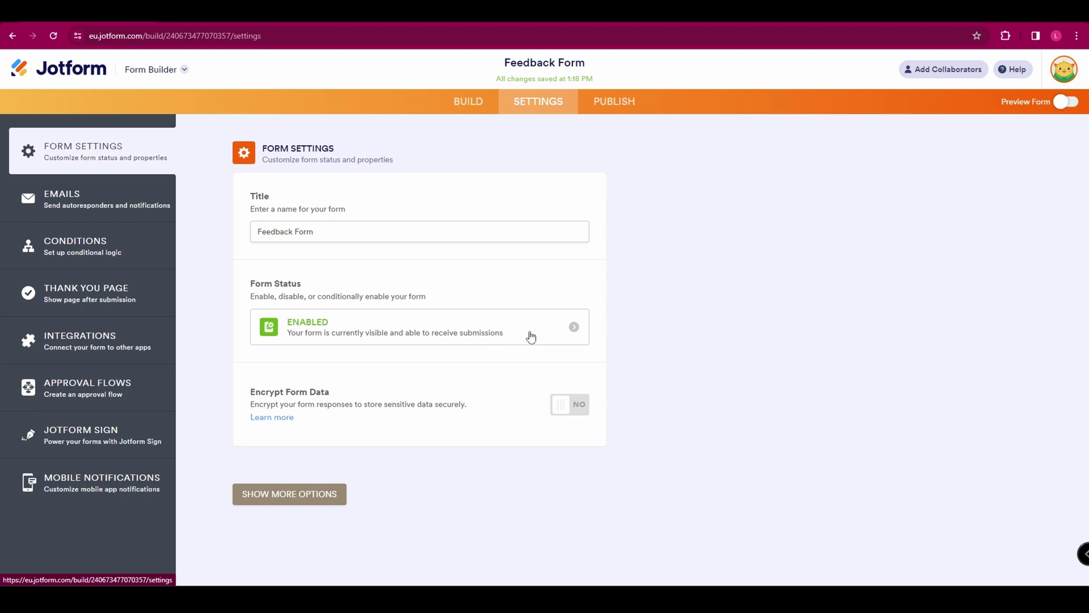
click(149, 198)
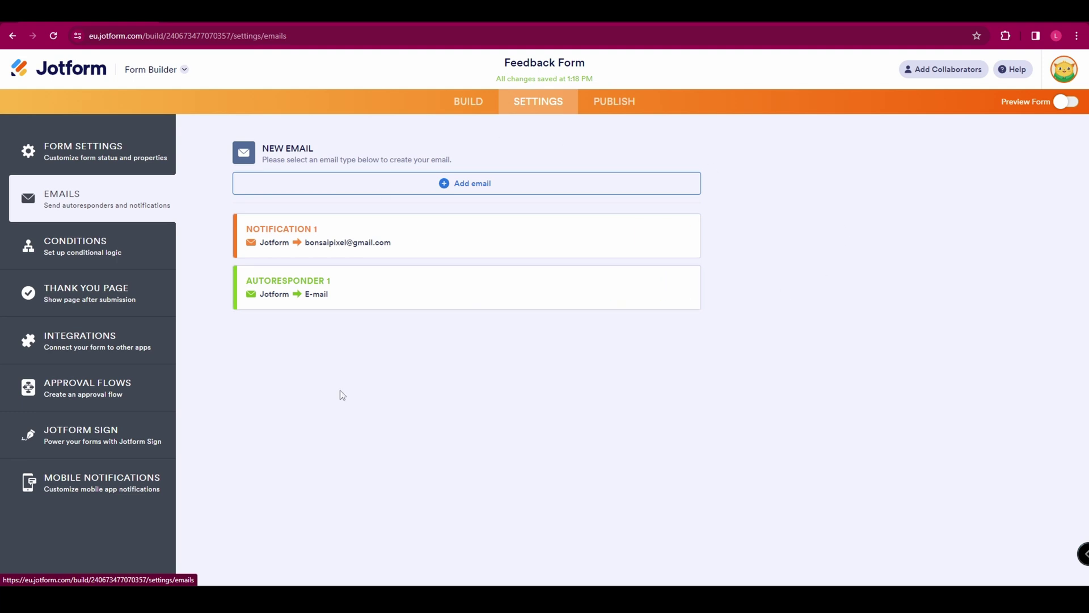
click(156, 255)
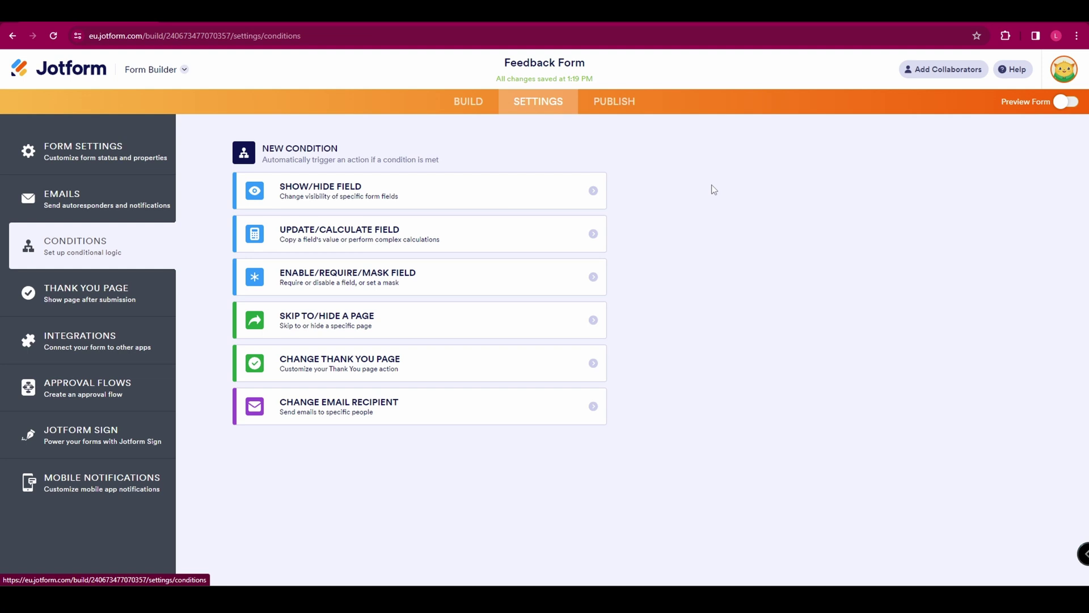
click(85, 292)
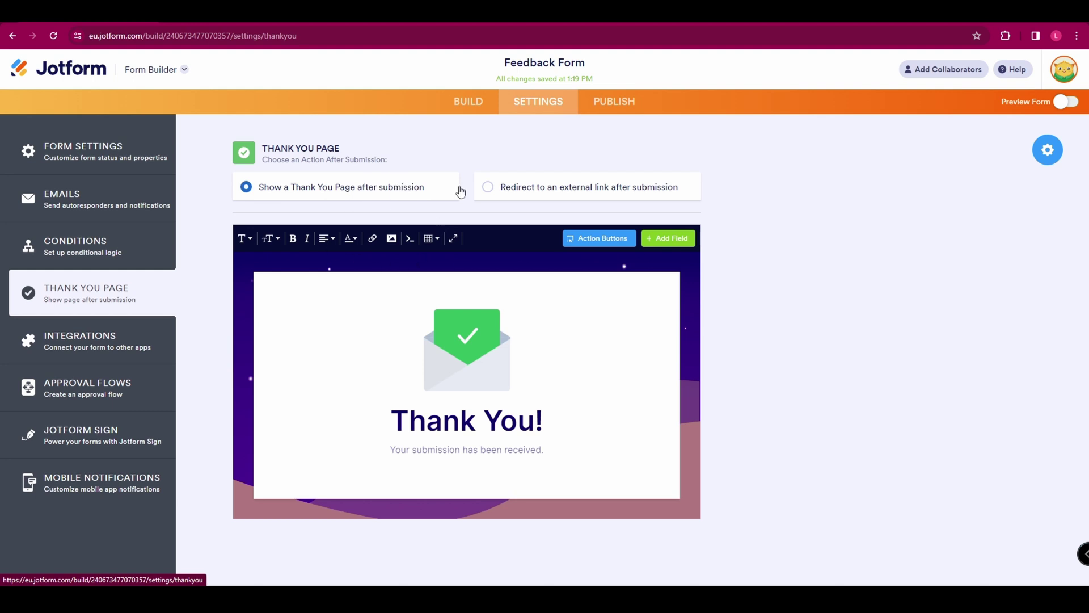
click(532, 190)
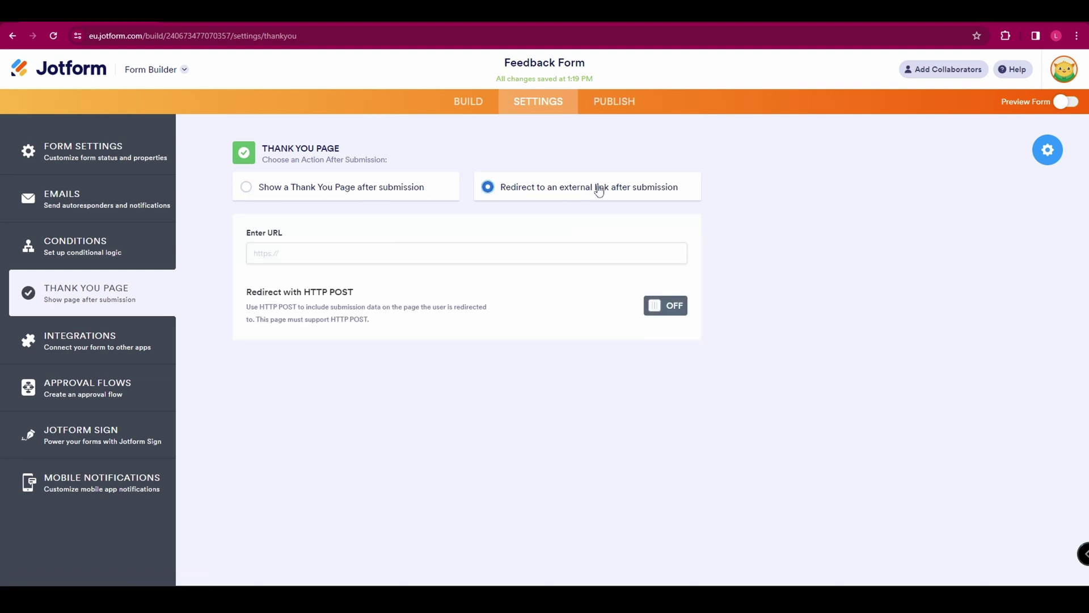
Review the Integrations, Jotform Sign and Mobile Notifications settings, then go to Publish
click(86, 340)
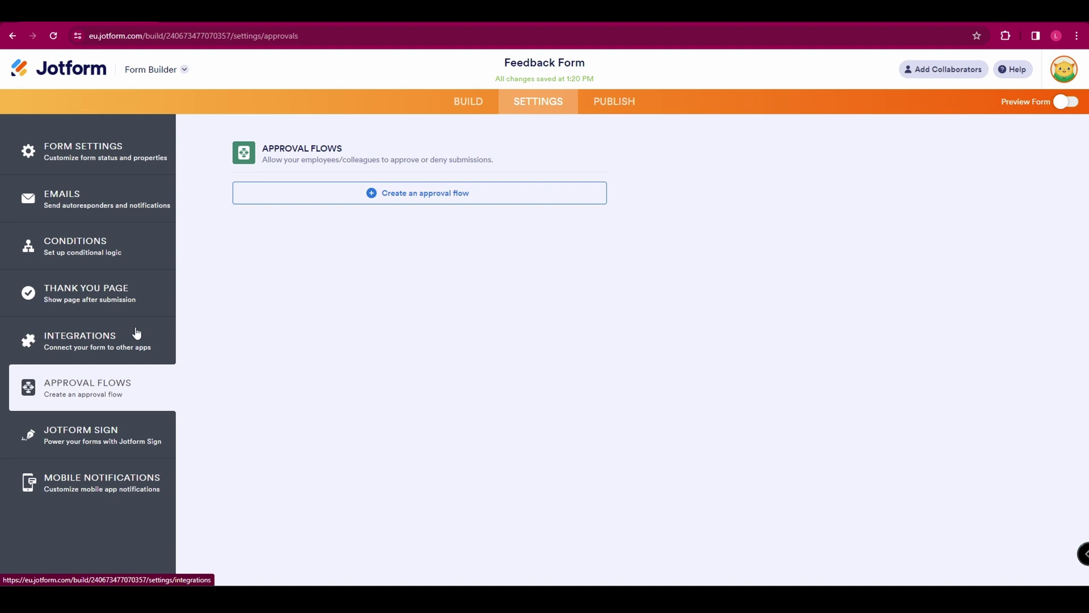
click(101, 431)
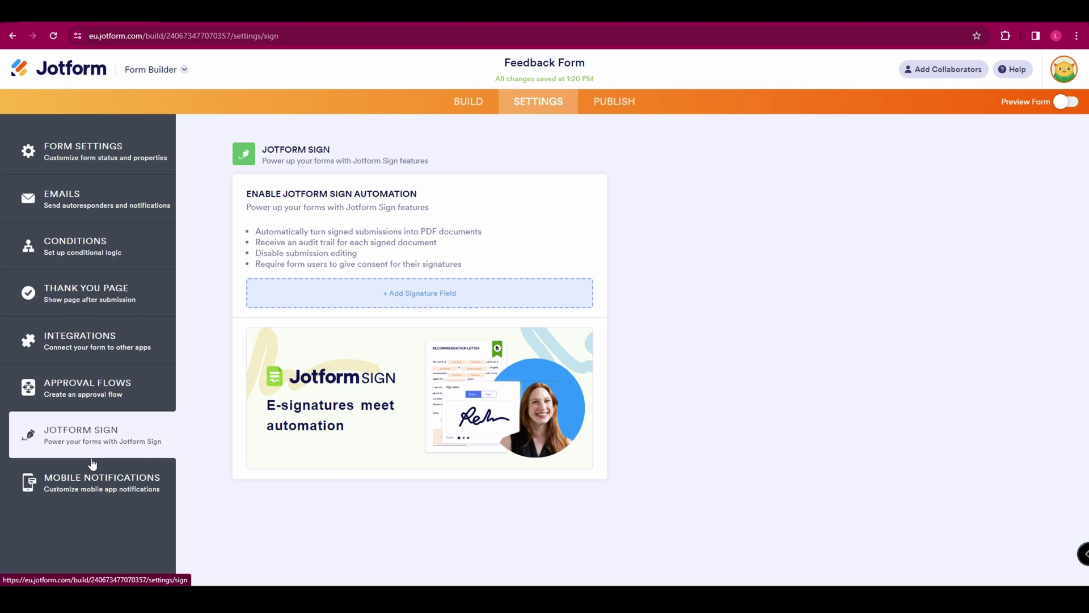
click(108, 501)
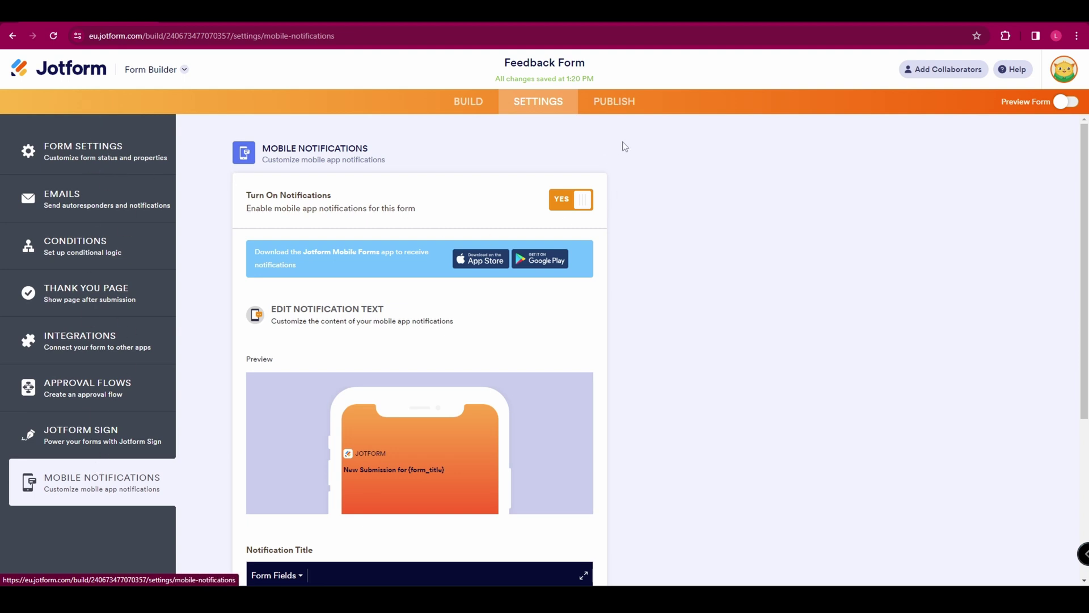
click(625, 102)
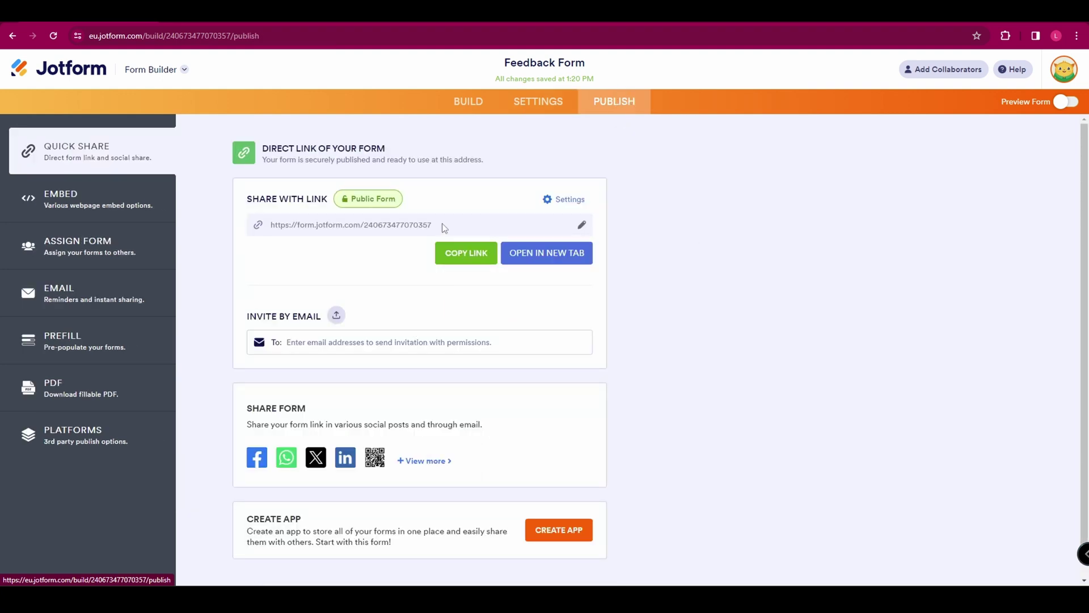
Highlight the share link, briefly reopen the Feedback Form for editing, then return to My Forms
drag(442, 227, 261, 230)
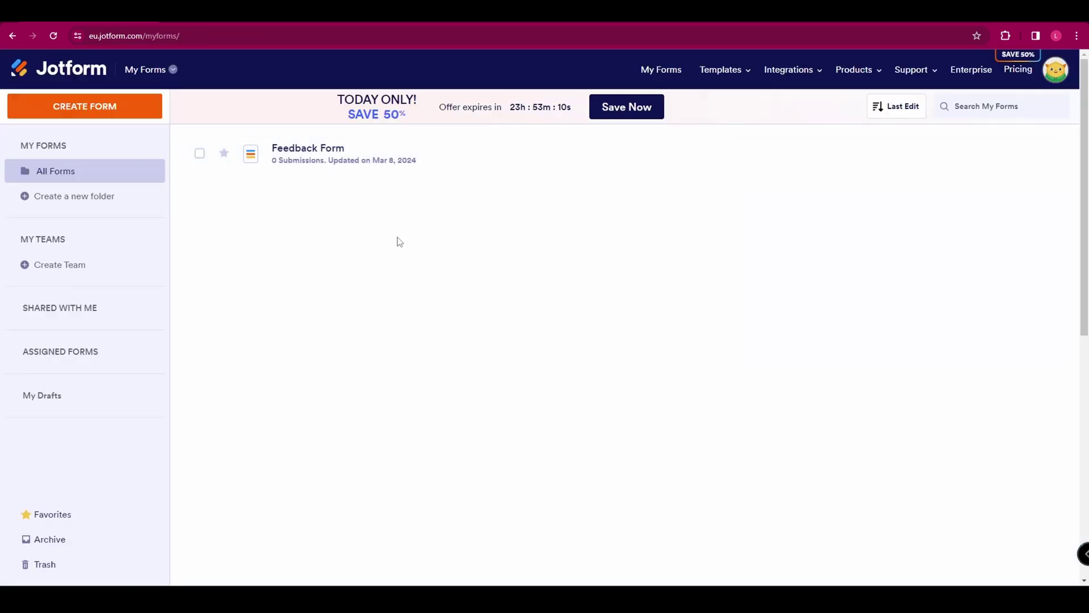
mouse_move(336, 161)
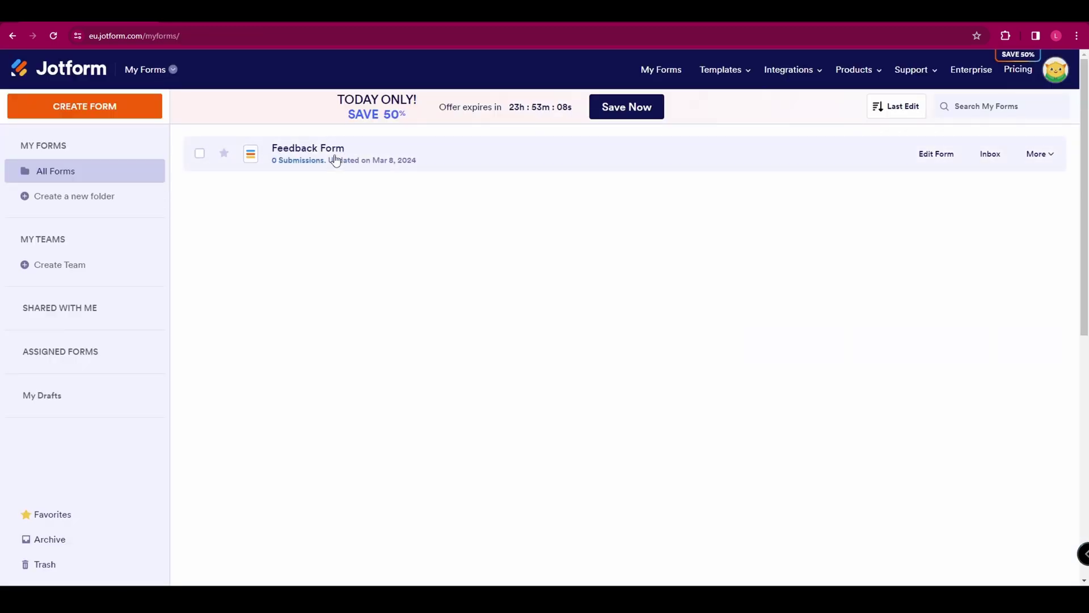
click(933, 158)
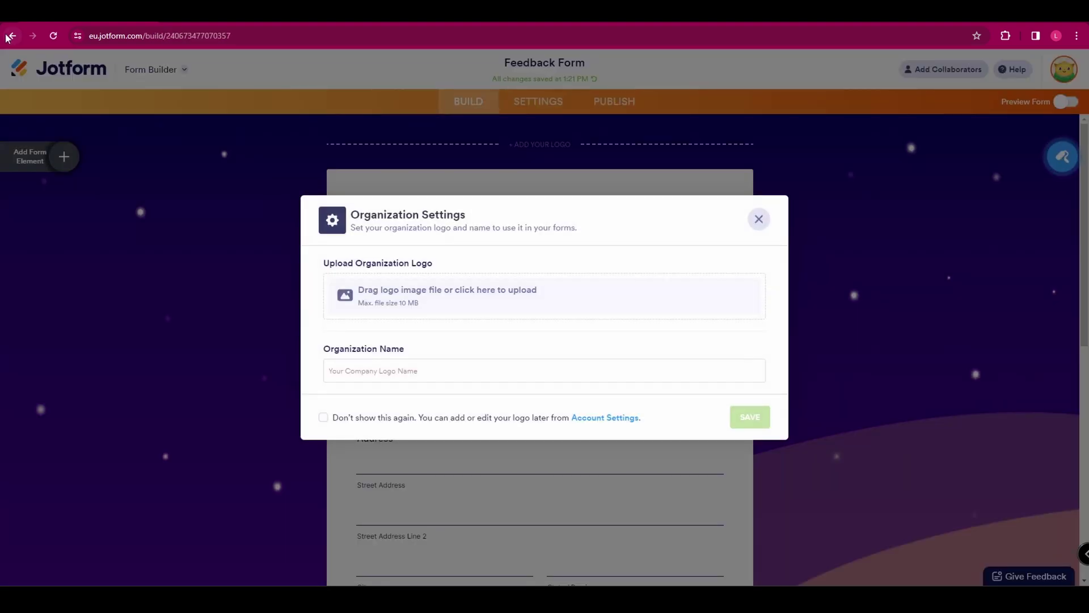
click(11, 36)
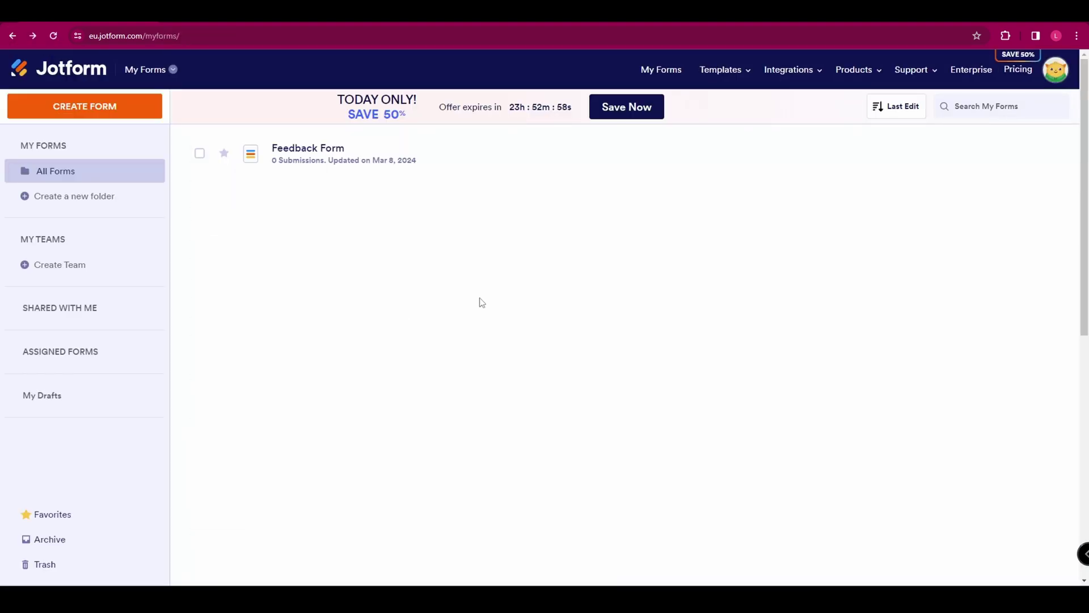